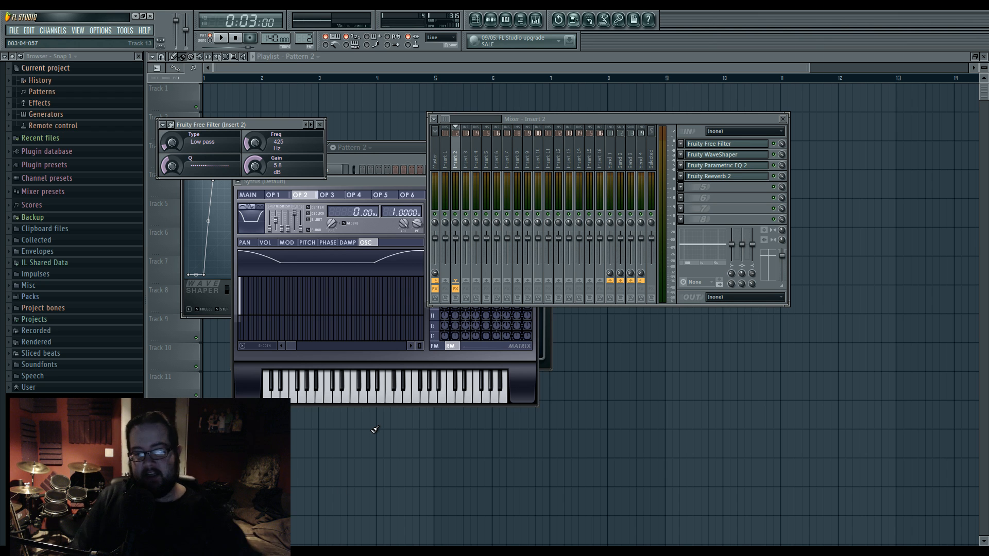
- Play Pattern 2 to hear the current sound, show its step sequencer, and stop playback
{"action": "key", "text": "space"}
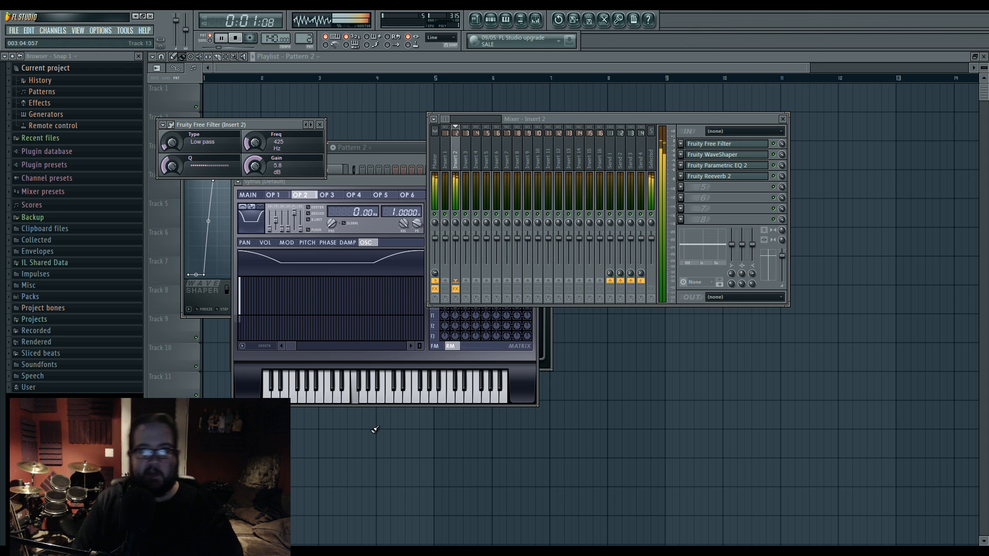
{"action": "left_click", "coordinate": [491, 20]}
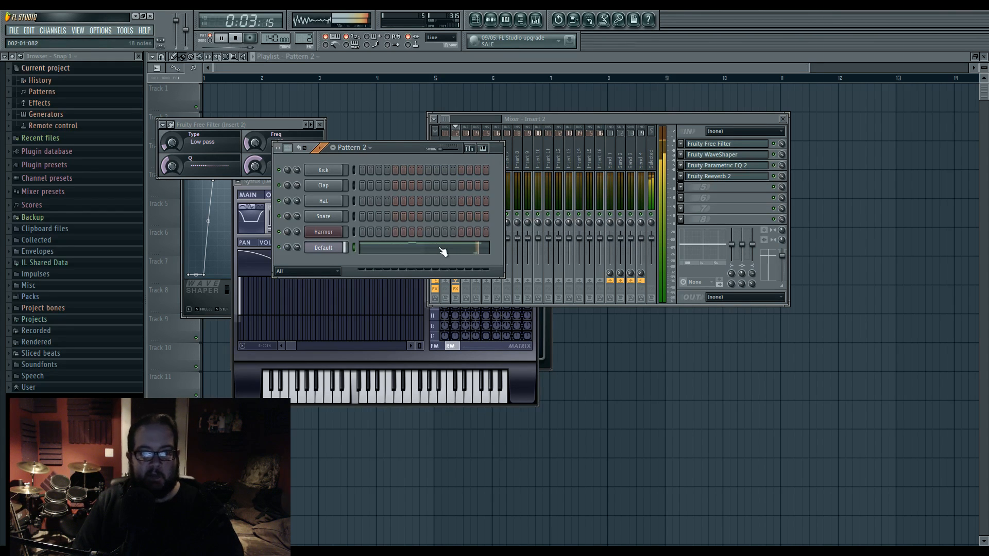
{"action": "key", "text": "space"}
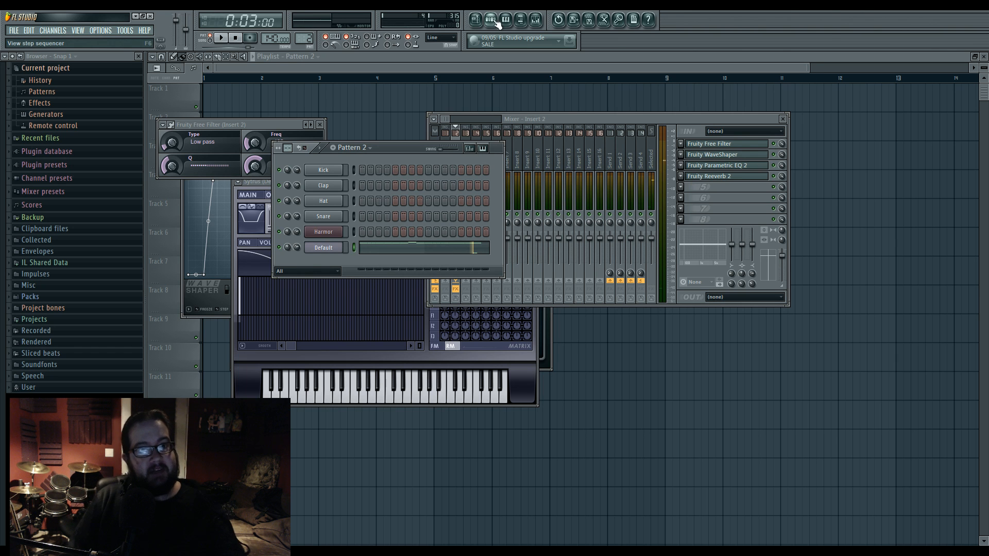
{"action": "left_click", "coordinate": [490, 19]}
{"action": "left_click", "coordinate": [490, 20]}
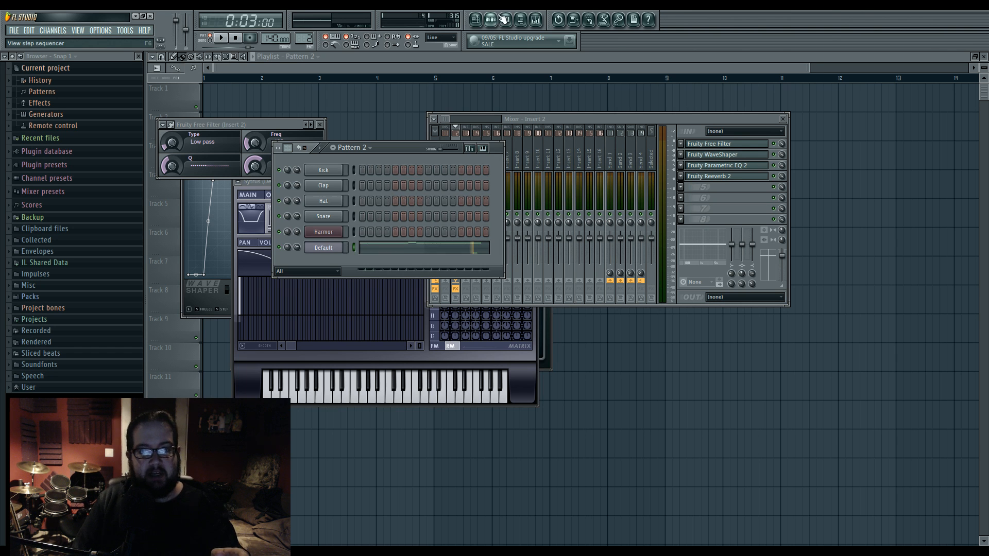
- Delete the Harmor, Kick, Clap, Hat and Snare channels so only the Default channel is kept
{"action": "right_click", "coordinate": [338, 233]}
{"action": "left_click", "coordinate": [380, 356]}
{"action": "key", "text": "Return"}
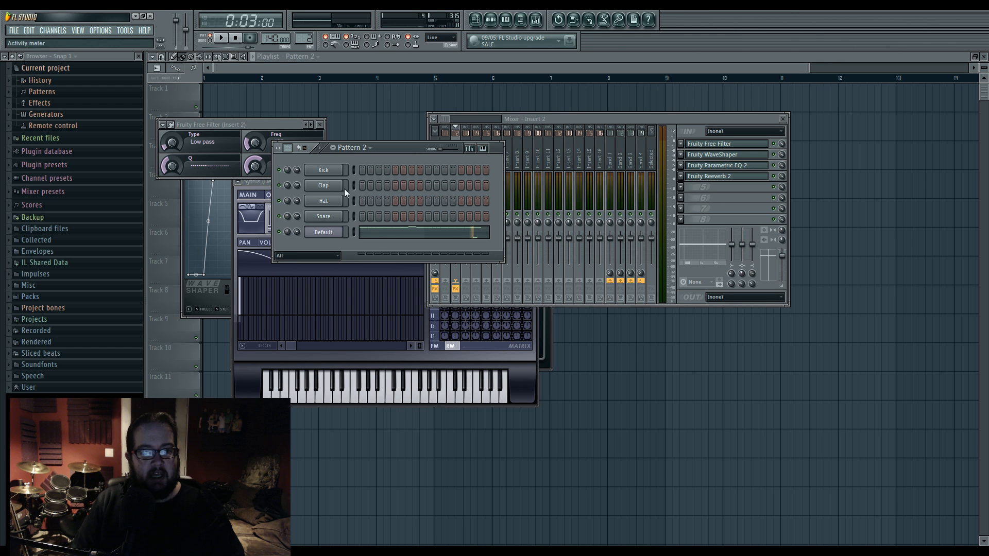
{"action": "key", "text": "alt+Delete"}
{"action": "key", "text": "Return"}
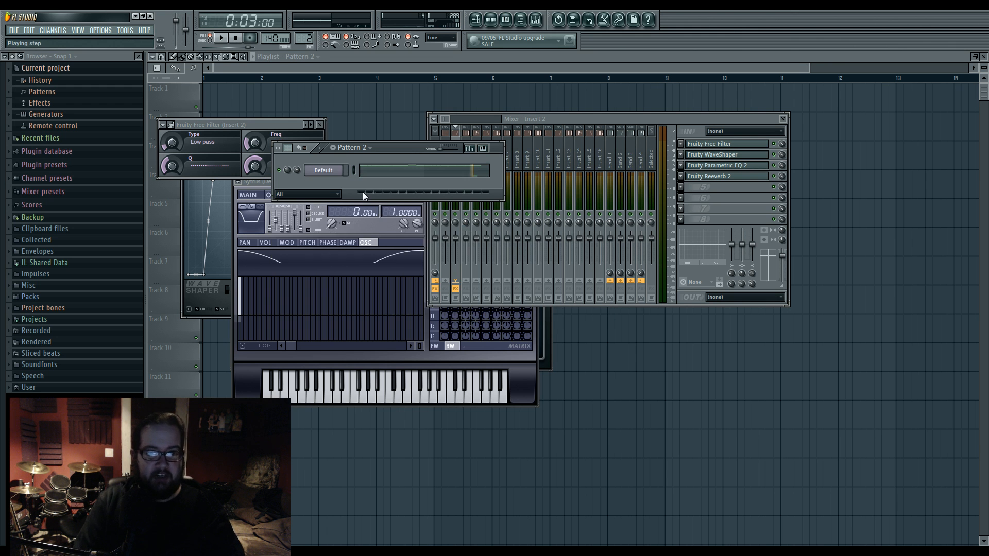
- Open the Default channel's Sytrus plugin and move it and the channel settings window below the mixer
{"action": "double_click", "coordinate": [329, 175]}
{"action": "left_click_drag", "start_coordinate": [330, 180], "coordinate": [357, 173]}
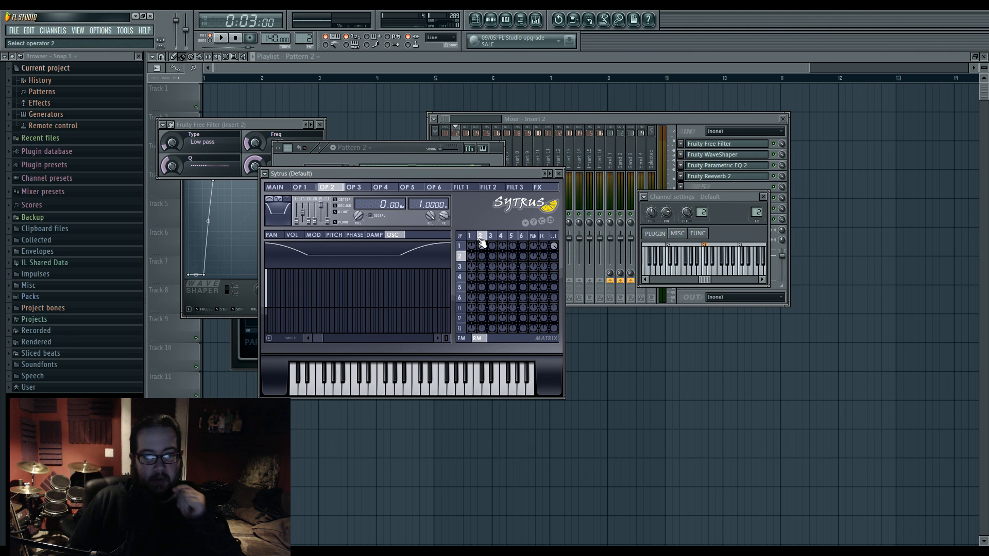
{"action": "left_click_drag", "start_coordinate": [715, 196], "coordinate": [702, 314]}
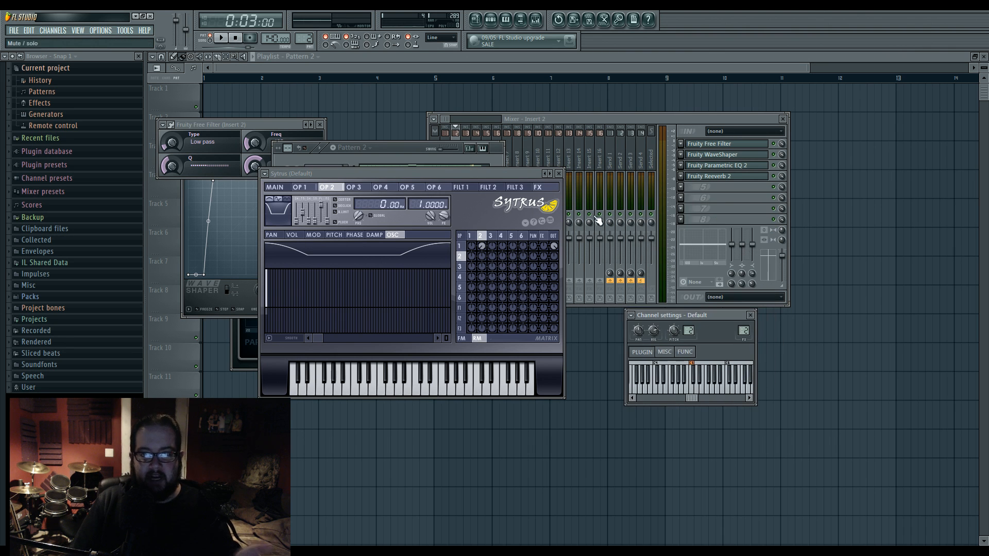
{"action": "left_click_drag", "start_coordinate": [523, 177], "coordinate": [586, 292]}
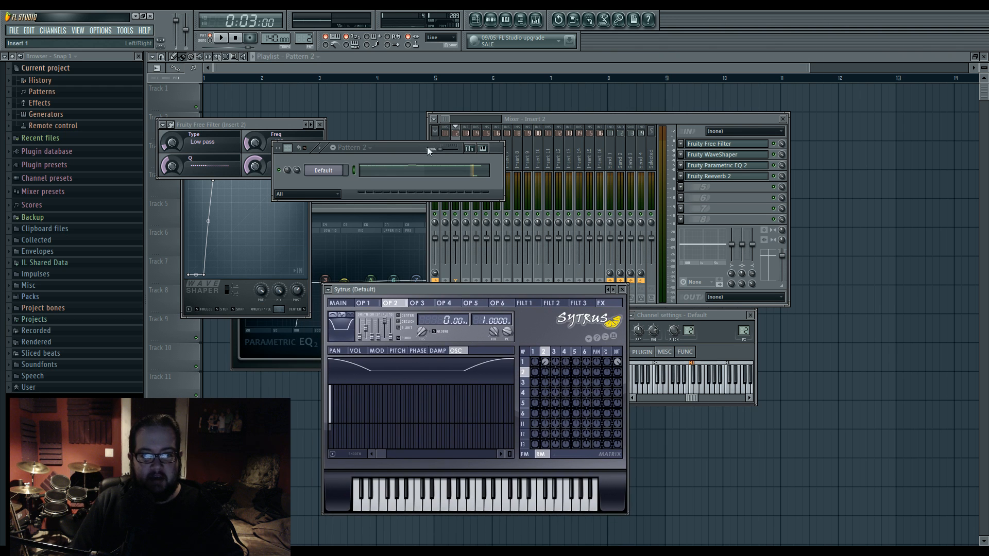
- Rearrange the step sequencer, Fruity Parametric EQ 2 and Sytrus windows so the EQ and synth show side by side
{"action": "left_click_drag", "start_coordinate": [393, 149], "coordinate": [633, 128]}
{"action": "left_click_drag", "start_coordinate": [389, 194], "coordinate": [803, 236]}
{"action": "left_click_drag", "start_coordinate": [461, 290], "coordinate": [411, 254]}
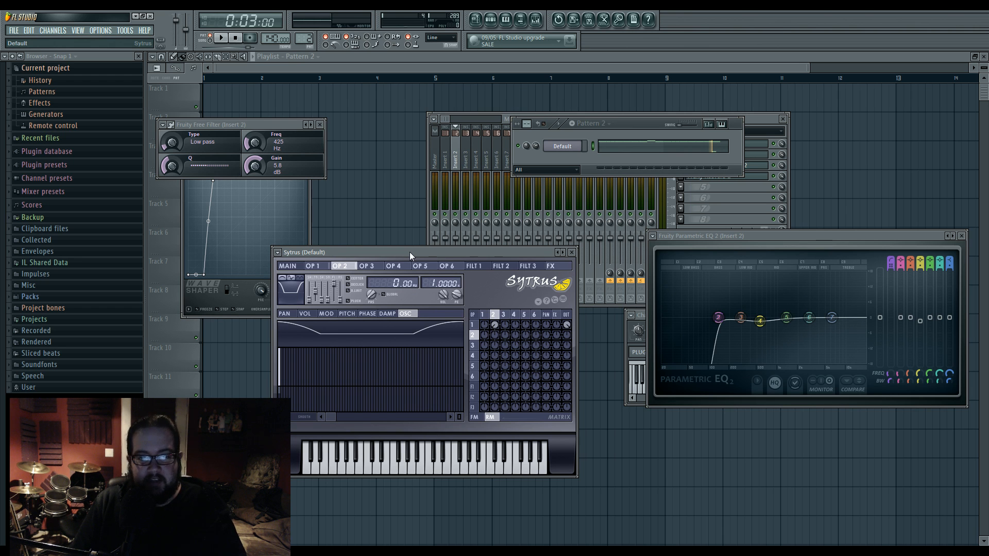
{"action": "left_click_drag", "start_coordinate": [410, 252], "coordinate": [419, 253]}
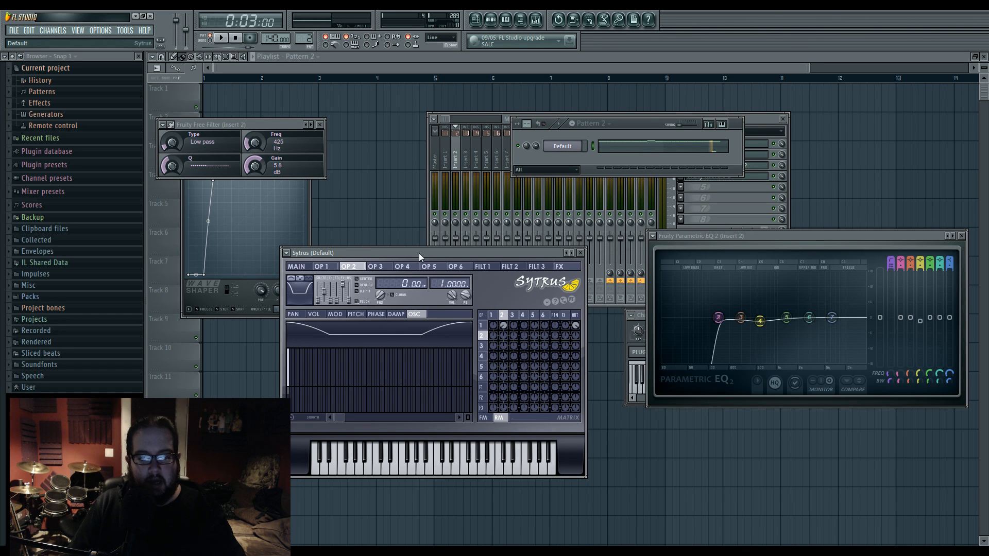
{"action": "left_click_drag", "start_coordinate": [443, 255], "coordinate": [482, 212]}
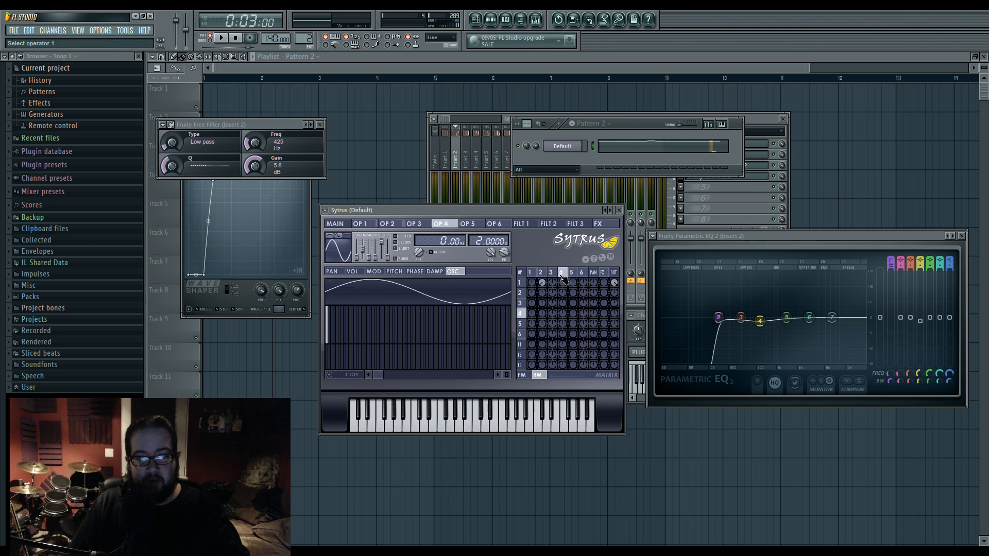
- Examine the RM matrix in Sytrus along with the waveforms of operators 1 and 2
{"action": "left_click", "coordinate": [544, 378]}
{"action": "left_click", "coordinate": [543, 380]}
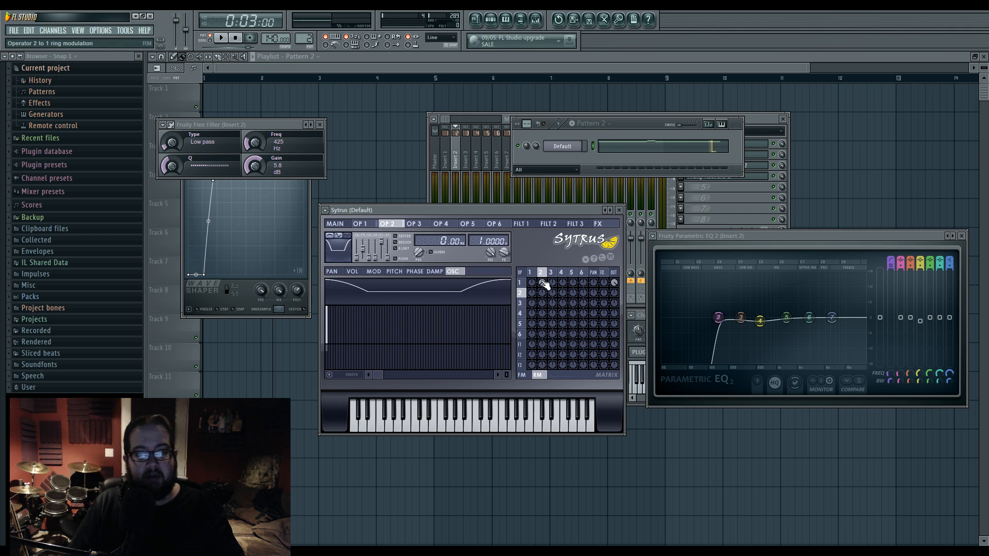
{"action": "mouse_move", "coordinate": [542, 274]}
{"action": "left_mouse_down"}
{"action": "mouse_move", "coordinate": [575, 273]}
{"action": "mouse_move", "coordinate": [536, 281]}
{"action": "left_mouse_up"}
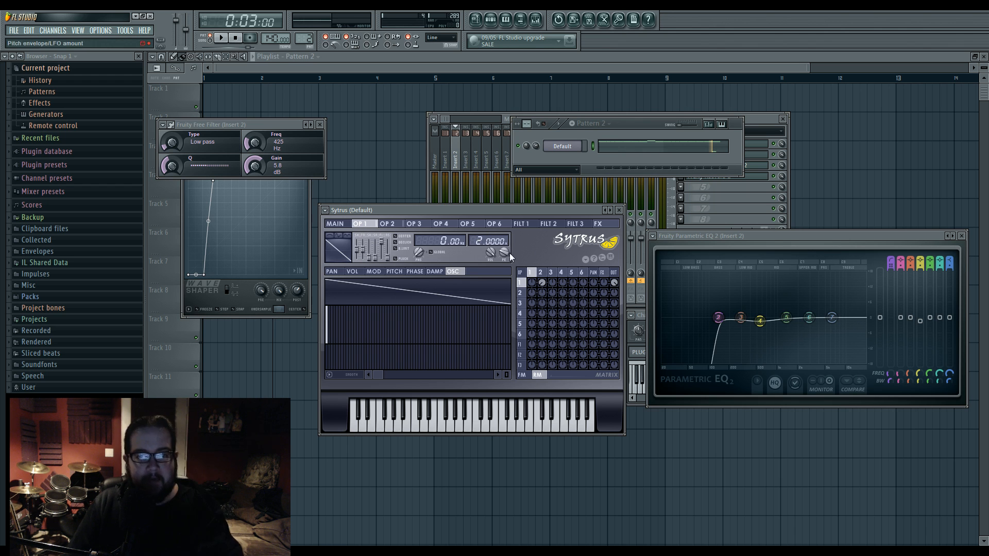
{"action": "left_click", "coordinate": [548, 272]}
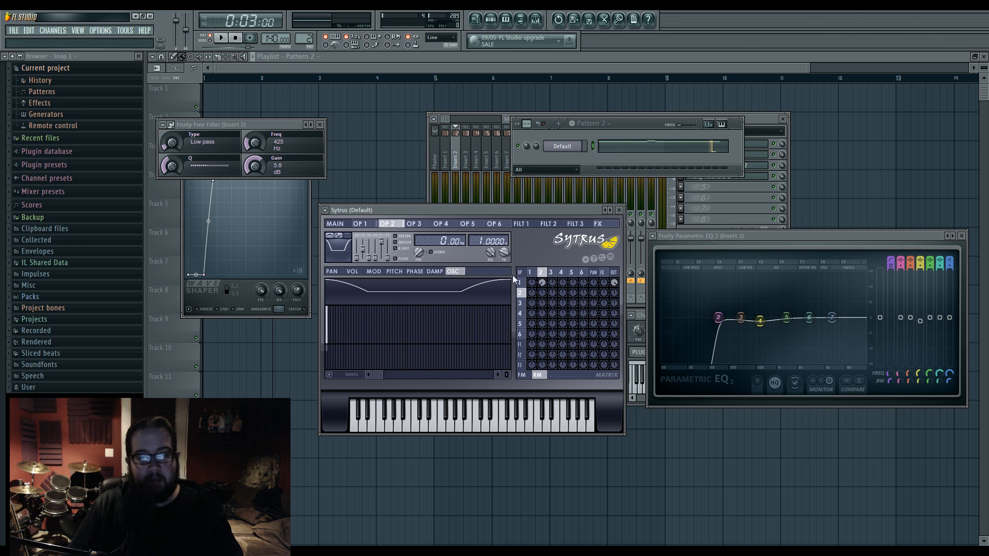
- Toggle the Even option of operator 2 off and on to compare the resulting waveforms
{"action": "left_click", "coordinate": [338, 238]}
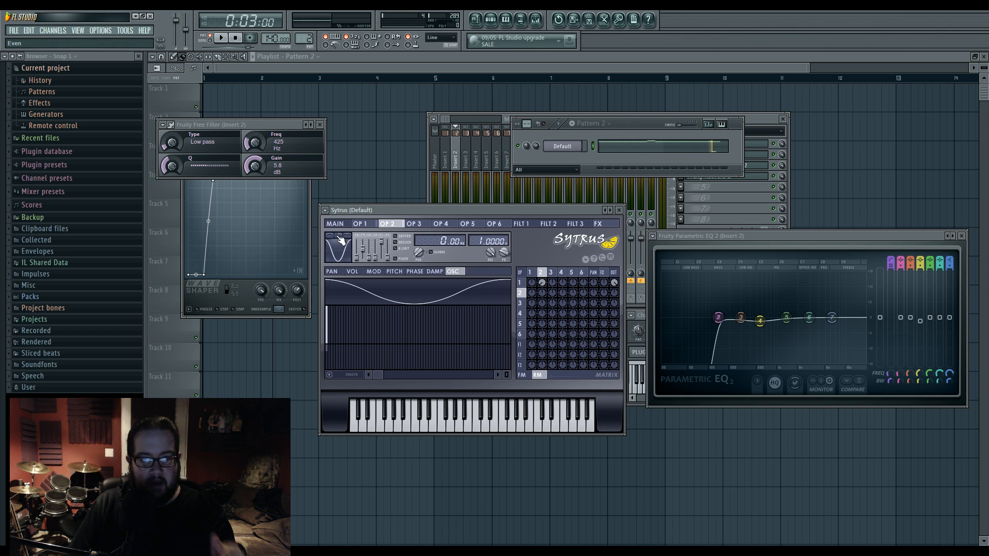
{"action": "left_click", "coordinate": [340, 238]}
{"action": "left_click", "coordinate": [340, 238]}
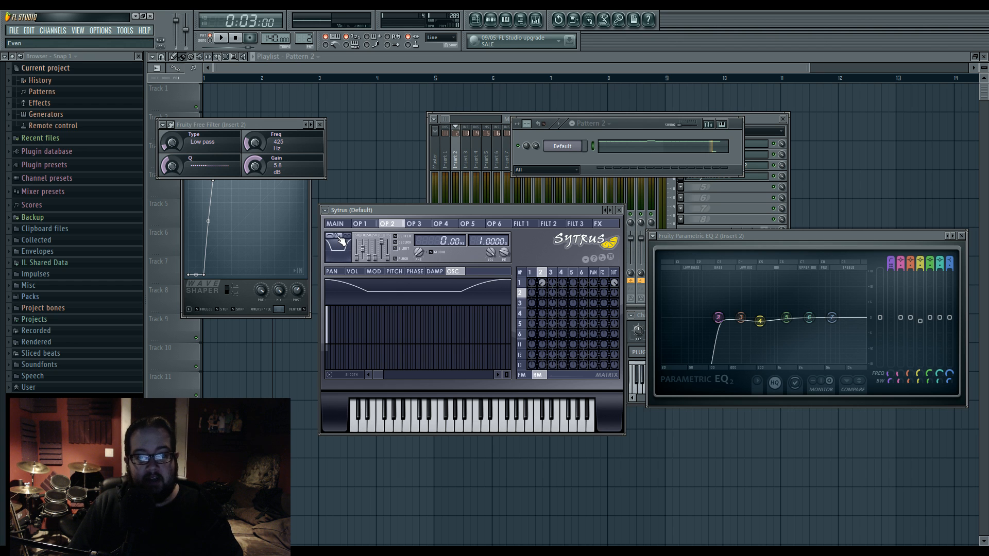
{"action": "left_click", "coordinate": [341, 239]}
{"action": "left_click", "coordinate": [341, 238]}
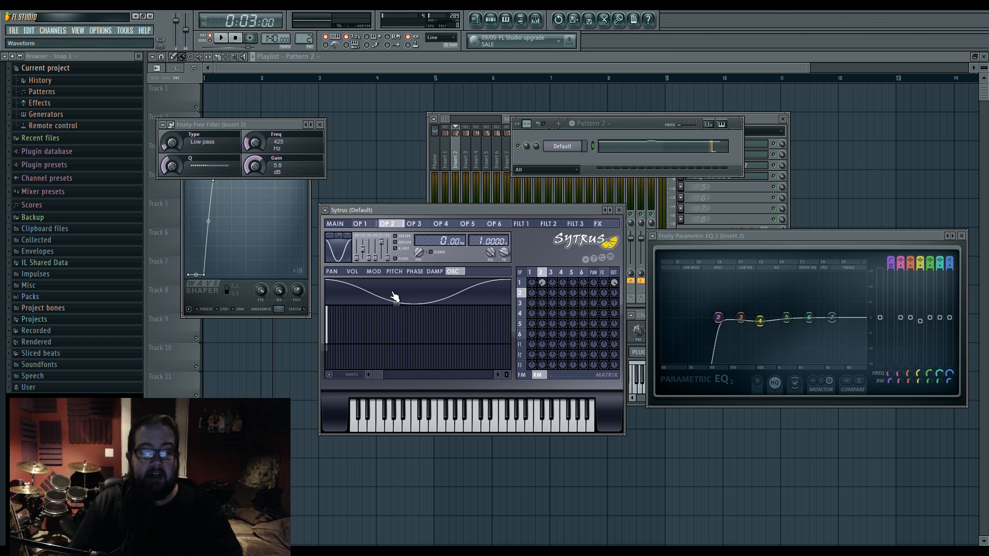
{"action": "left_click", "coordinate": [341, 240]}
{"action": "left_click", "coordinate": [341, 240]}
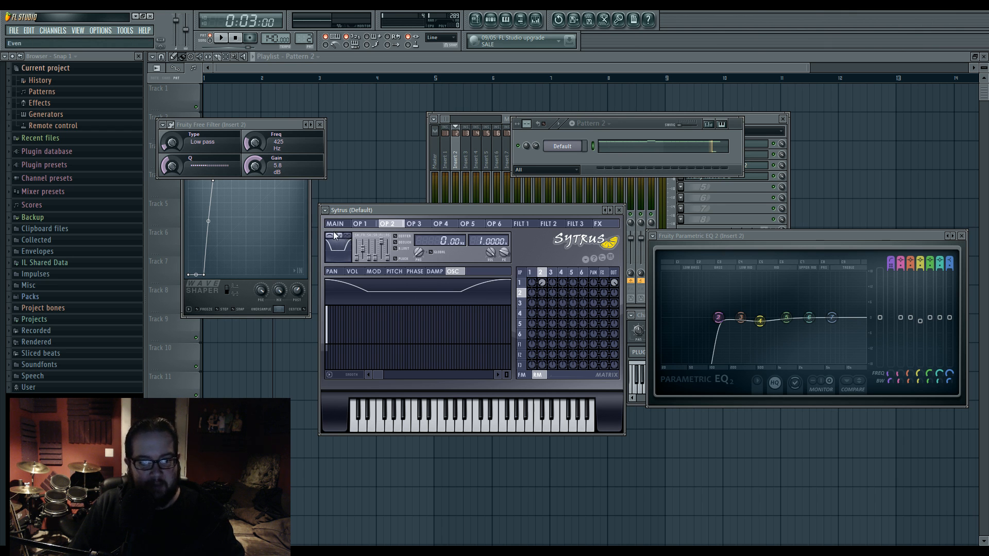
- Shift the Sytrus window slightly and try switching operator 2's first waveform modifier and Even option, restoring the flat-bottomed shape
{"action": "left_click_drag", "start_coordinate": [395, 211], "coordinate": [422, 203]}
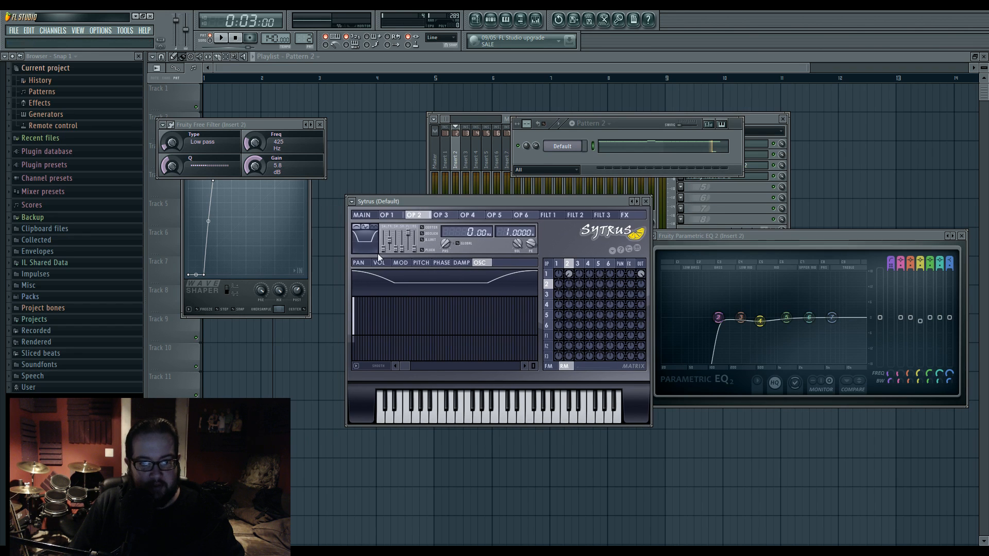
{"action": "left_click", "coordinate": [359, 230]}
{"action": "left_click", "coordinate": [358, 227]}
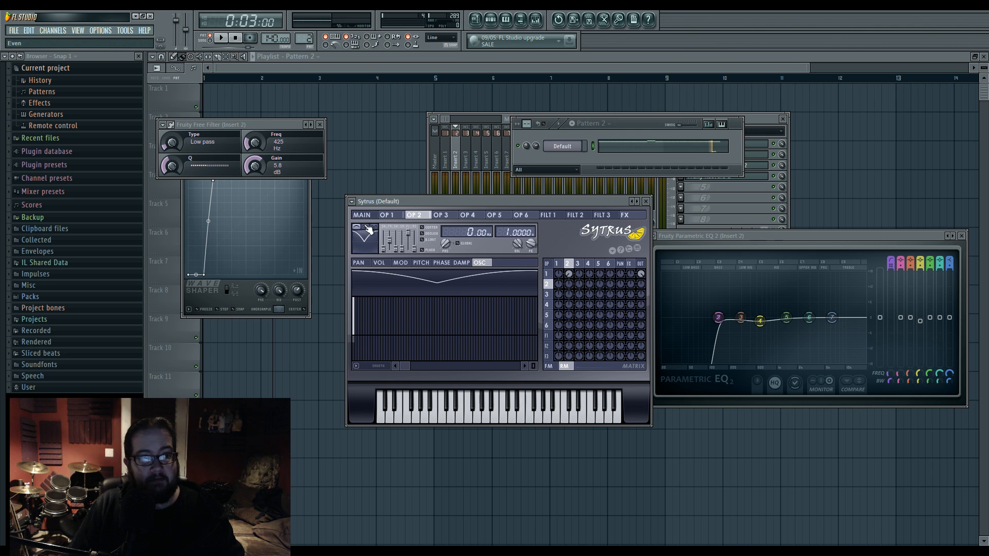
{"action": "left_click", "coordinate": [359, 227]}
{"action": "left_click", "coordinate": [359, 226]}
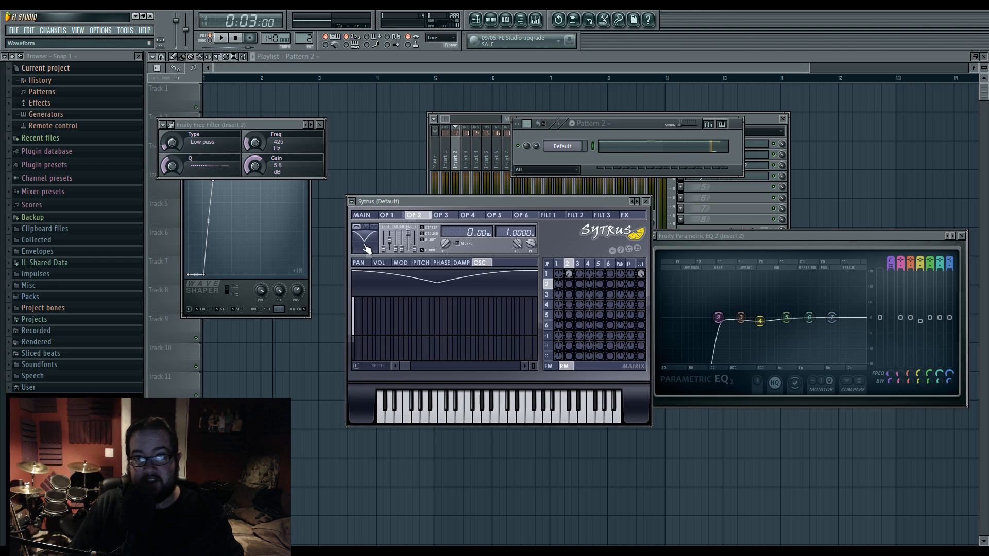
{"action": "left_click", "coordinate": [366, 229]}
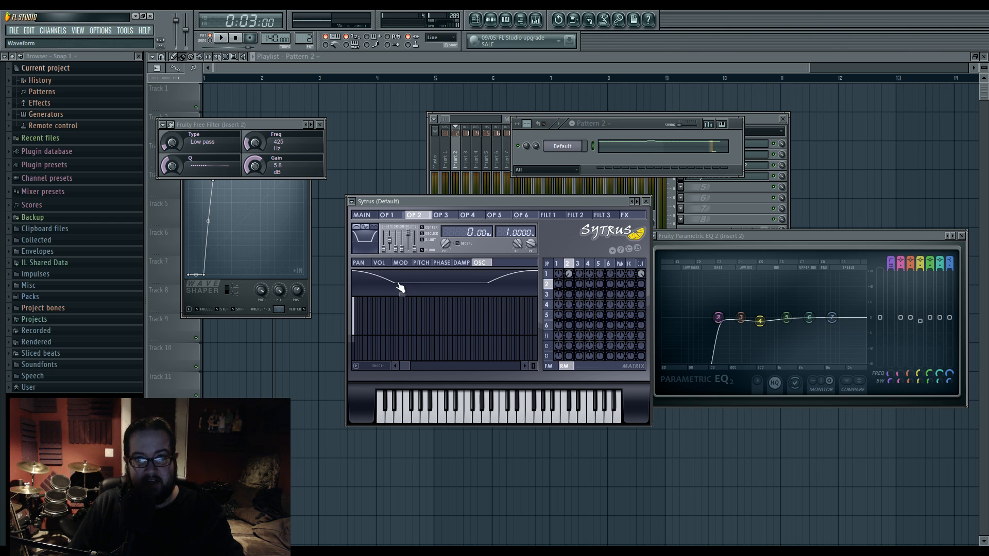
- Toggle the Absolute option of operator 2 to compare its effect on the waveform, leaving it enabled
{"action": "left_click", "coordinate": [376, 231]}
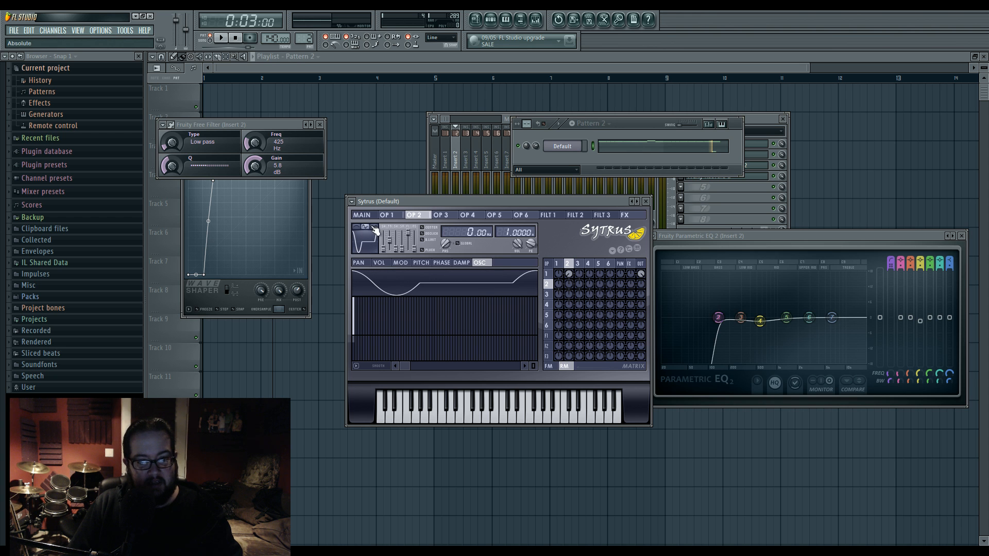
{"action": "left_click", "coordinate": [376, 230]}
{"action": "left_click", "coordinate": [376, 231]}
{"action": "left_click", "coordinate": [376, 231]}
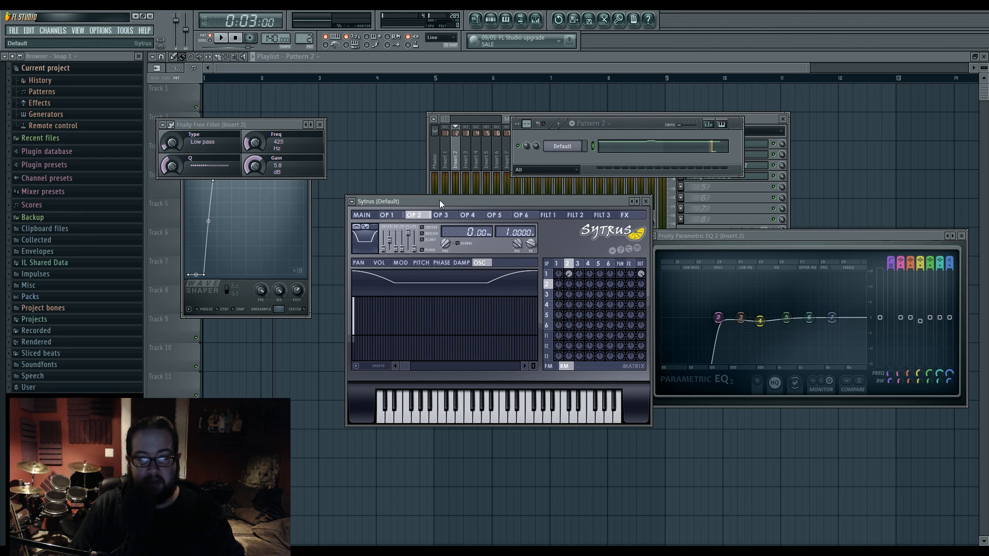
- Try combinations of operator 2's waveform modifiers and restore the original flat-bottomed waveform
{"action": "left_click", "coordinate": [357, 227]}
{"action": "left_click", "coordinate": [367, 227]}
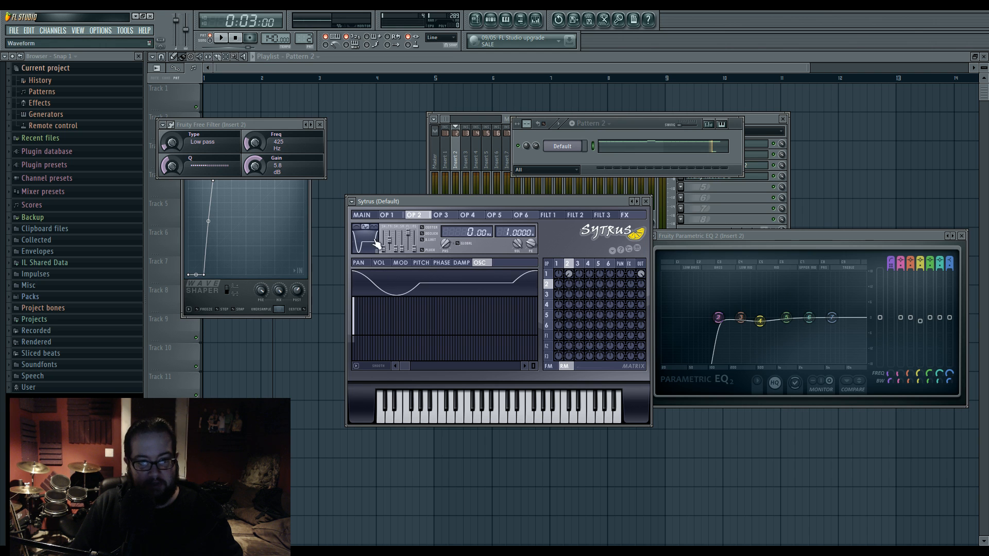
{"action": "left_click", "coordinate": [359, 226]}
{"action": "left_click", "coordinate": [367, 227]}
{"action": "left_click", "coordinate": [368, 228]}
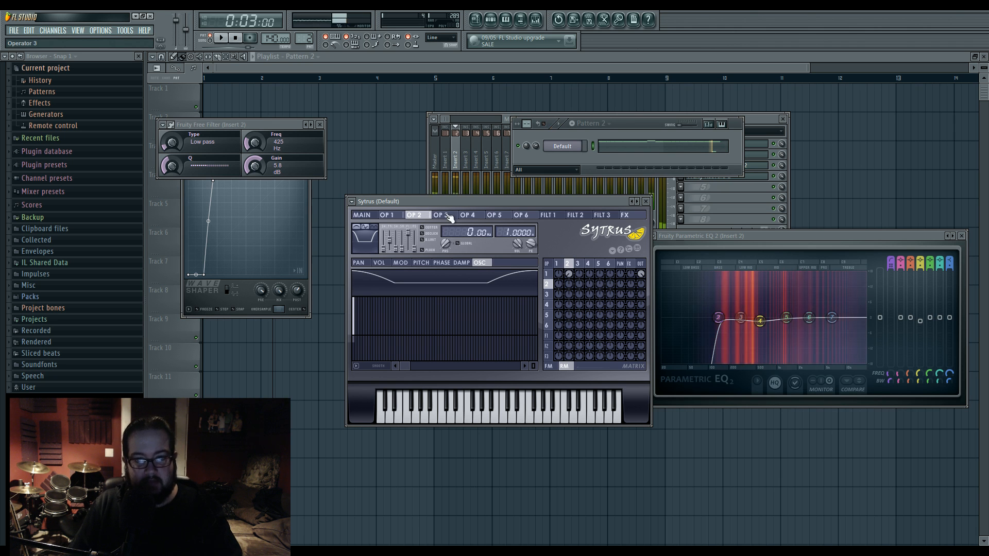
- Bring the mixer and Insert 2's Fruity Free Filter to the front, and move the filter window clear of the WaveShaper
{"action": "left_click_drag", "start_coordinate": [569, 264], "coordinate": [642, 270]}
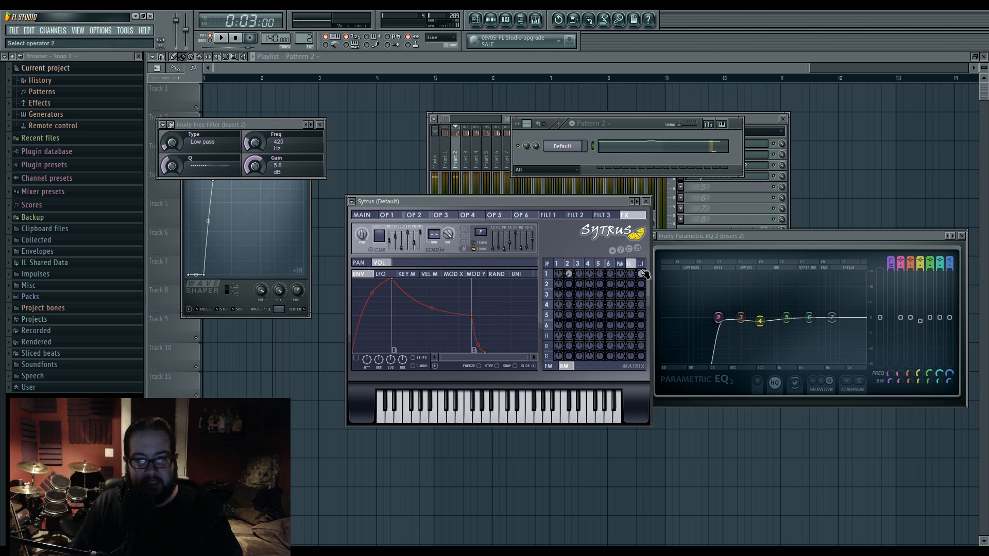
{"action": "left_click", "coordinate": [536, 20]}
{"action": "left_click", "coordinate": [705, 146]}
{"action": "left_click", "coordinate": [704, 146]}
{"action": "left_click_drag", "start_coordinate": [280, 125], "coordinate": [378, 129]}
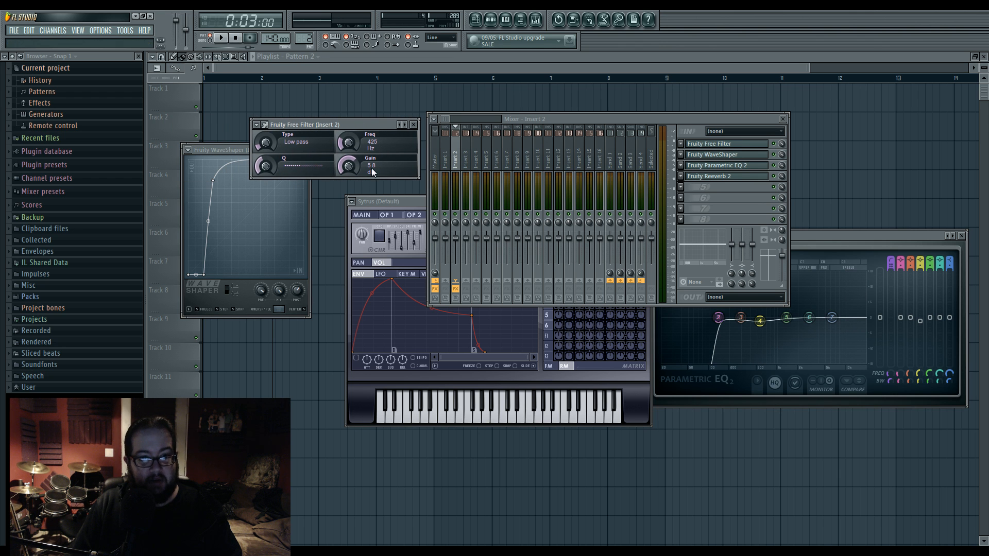
- Set the Fruity Free Filter's frequency to 405 Hz while auditioning the pattern
{"action": "key", "text": "space"}
{"action": "mouse_move", "coordinate": [349, 147]}
{"action": "left_mouse_down"}
{"action": "mouse_move", "coordinate": [349, 159]}
{"action": "mouse_move", "coordinate": [349, 147]}
{"action": "left_mouse_up"}
{"action": "key", "text": "space"}
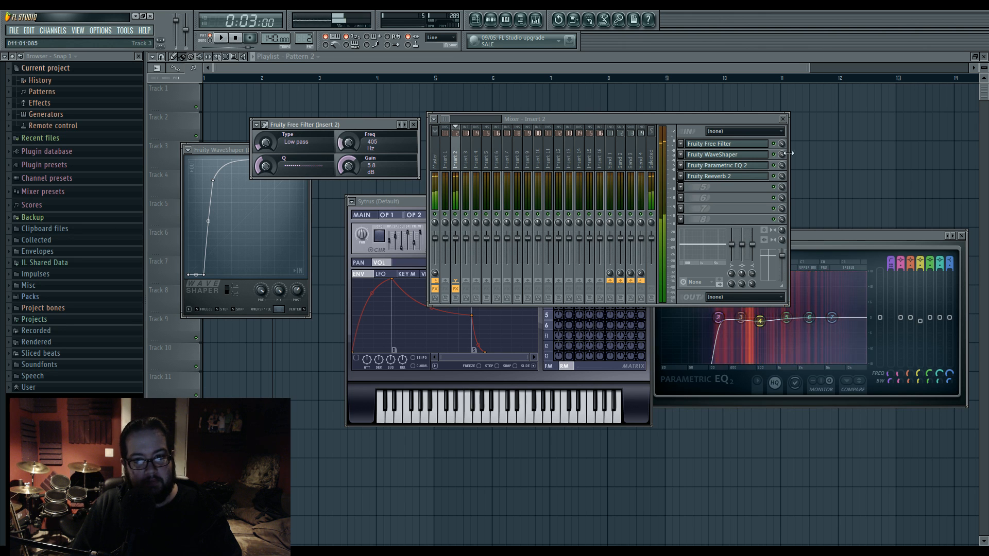
- Open Insert 2's Fruity WaveShaper and nudge the curve's second point slightly toward a lower input level along the baseline
{"action": "left_click", "coordinate": [748, 155]}
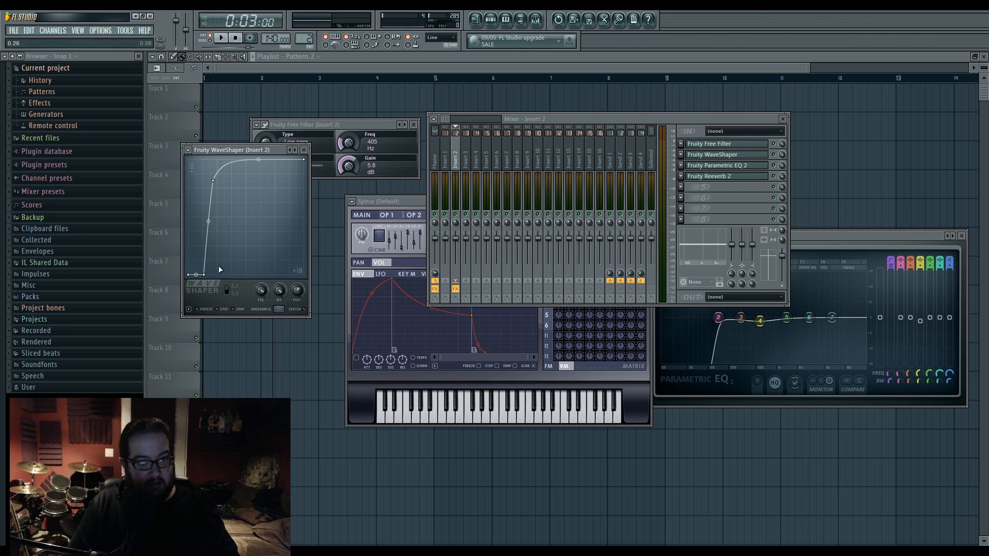
{"action": "left_click_drag", "start_coordinate": [208, 276], "coordinate": [207, 278]}
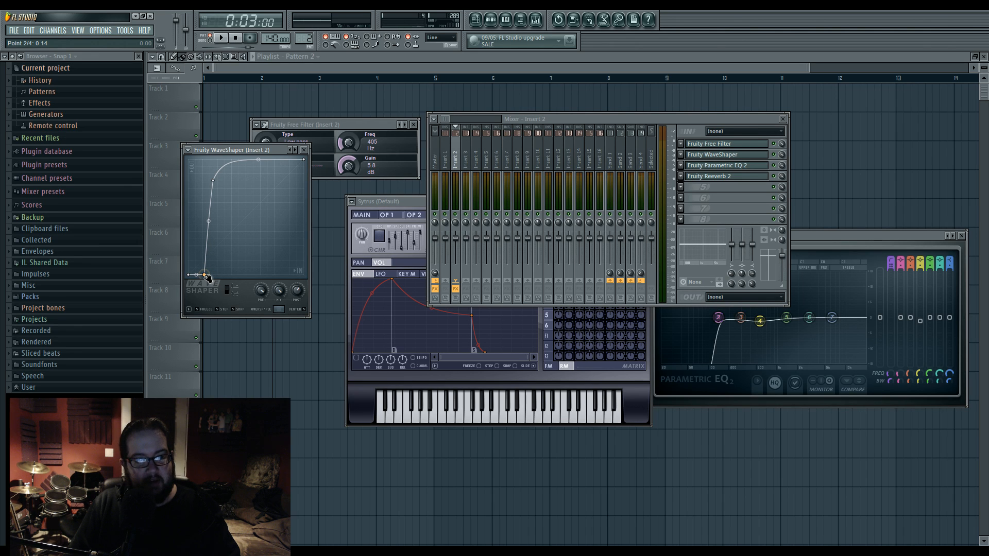
{"action": "left_click_drag", "start_coordinate": [207, 277], "coordinate": [206, 279]}
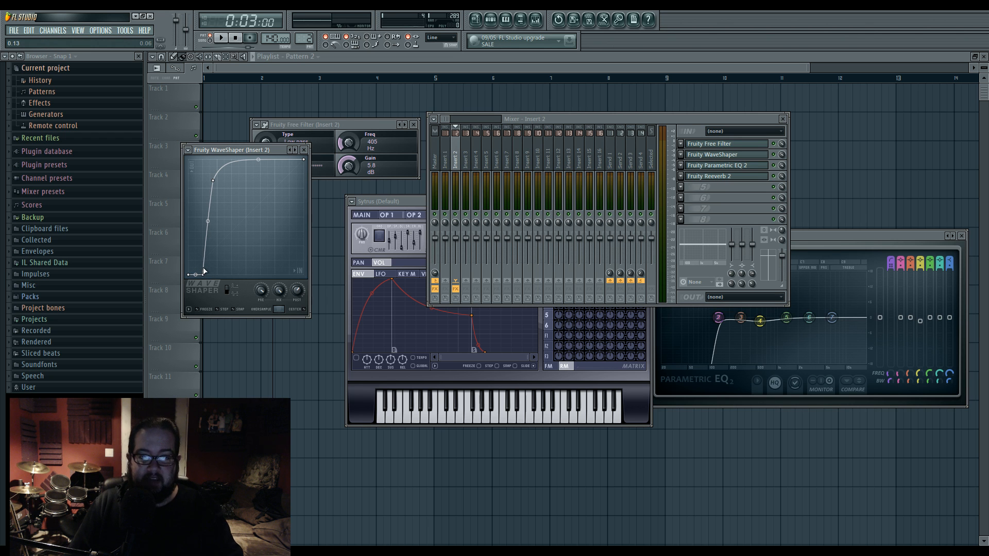
- Return to Sytrus and show operator 2's volume envelope
{"action": "left_click", "coordinate": [406, 202]}
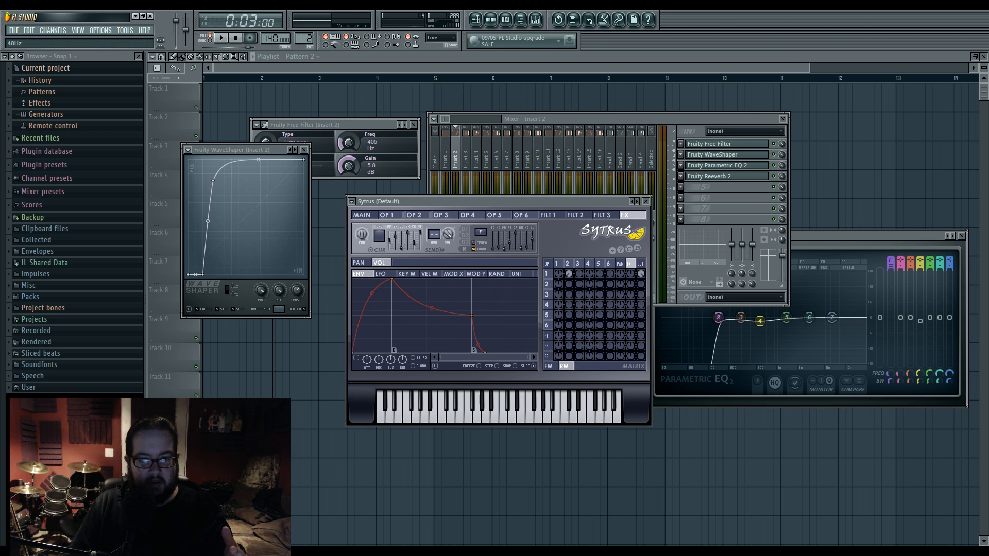
{"action": "left_click", "coordinate": [568, 264]}
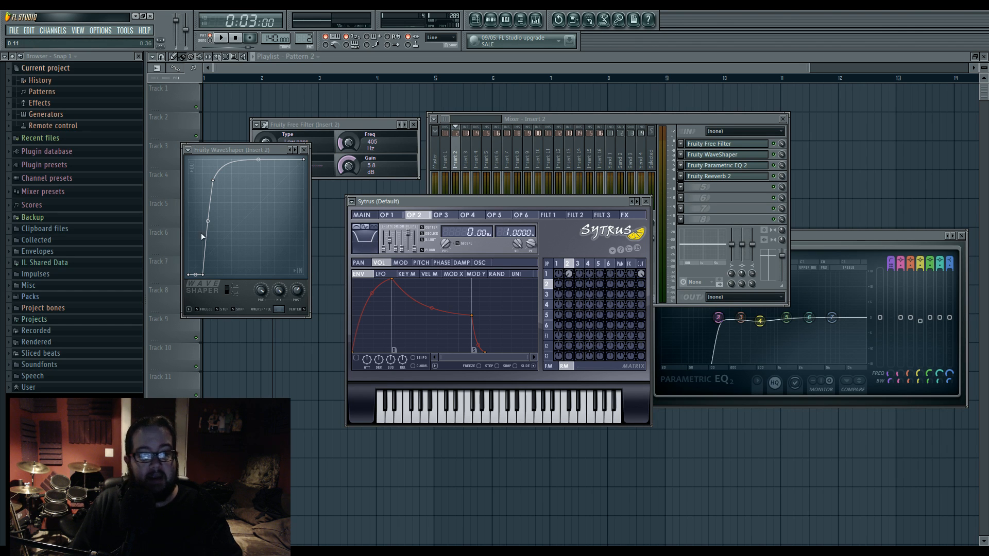
- Audition the pattern while nudging the WaveShaper's lower baseline point to a slightly higher input level and fine-tuning the upper point
{"action": "mouse_move", "coordinate": [204, 274]}
{"action": "left_mouse_down"}
{"action": "mouse_move", "coordinate": [189, 276]}
{"action": "mouse_move", "coordinate": [208, 279]}
{"action": "left_mouse_up"}
{"action": "key", "text": "space"}
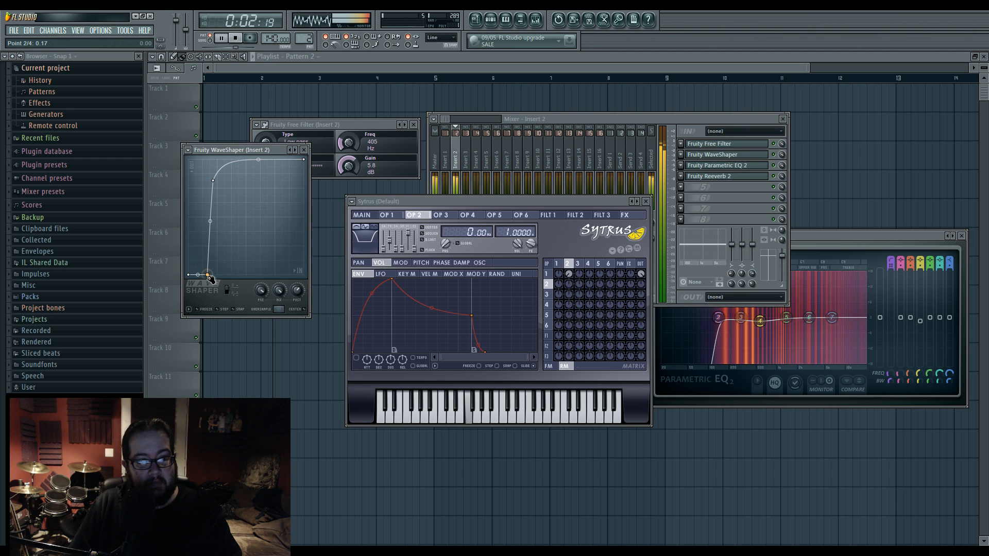
{"action": "mouse_move", "coordinate": [215, 184]}
{"action": "left_mouse_down"}
{"action": "mouse_move", "coordinate": [213, 164]}
{"action": "mouse_move", "coordinate": [219, 199]}
{"action": "mouse_move", "coordinate": [212, 183]}
{"action": "left_mouse_up"}
{"action": "mouse_move", "coordinate": [257, 160]}
{"action": "left_mouse_down"}
{"action": "mouse_move", "coordinate": [257, 168]}
{"action": "mouse_move", "coordinate": [257, 160]}
{"action": "left_mouse_up"}
{"action": "mouse_move", "coordinate": [207, 274]}
{"action": "left_mouse_down"}
{"action": "mouse_move", "coordinate": [196, 275]}
{"action": "mouse_move", "coordinate": [218, 276]}
{"action": "mouse_move", "coordinate": [209, 273]}
{"action": "left_mouse_up"}
- Move both inner points of the WaveShaper curve toward the middle input range to form a near-vertical rise, then stop playback
{"action": "left_click_drag", "start_coordinate": [211, 183], "coordinate": [252, 185]}
{"action": "left_click_drag", "start_coordinate": [214, 275], "coordinate": [260, 279]}
{"action": "left_click_drag", "start_coordinate": [260, 180], "coordinate": [257, 175]}
{"action": "left_click_drag", "start_coordinate": [252, 275], "coordinate": [230, 277]}
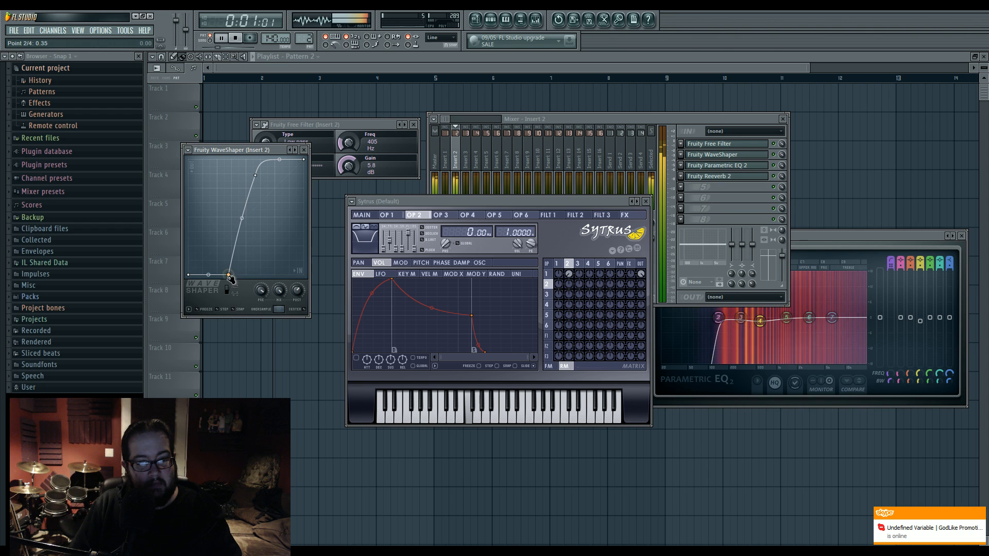
{"action": "left_click_drag", "start_coordinate": [256, 176], "coordinate": [238, 177]}
{"action": "left_click_drag", "start_coordinate": [228, 275], "coordinate": [234, 276]}
{"action": "mouse_move", "coordinate": [237, 177]}
{"action": "left_mouse_down"}
{"action": "mouse_move", "coordinate": [252, 178]}
{"action": "mouse_move", "coordinate": [236, 178]}
{"action": "left_mouse_up"}
{"action": "key", "text": "space"}
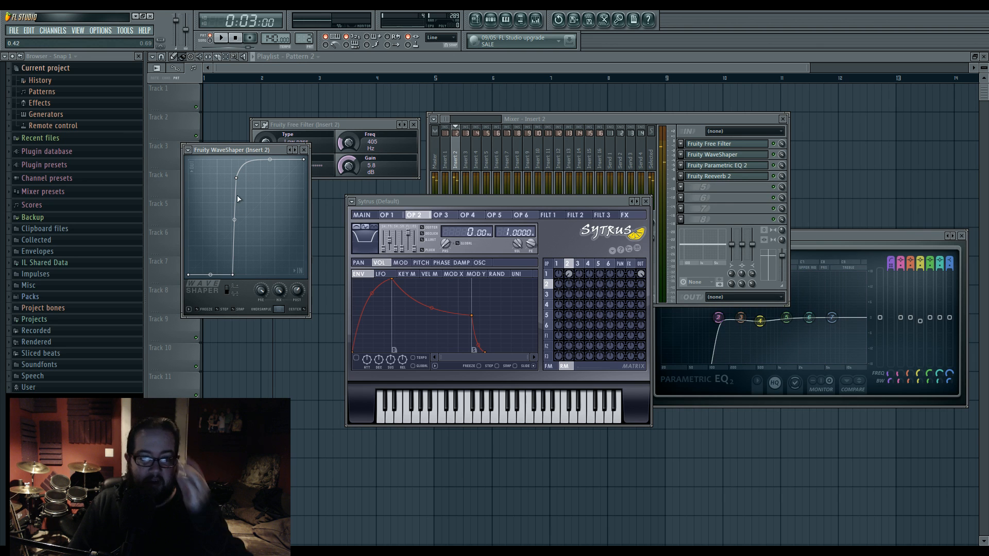
- Move Insert 2's Free Filter window clear of the WaveShaper and lower its frequency to 376 Hz while auditioning the pattern
{"action": "left_click_drag", "start_coordinate": [354, 125], "coordinate": [410, 106]}
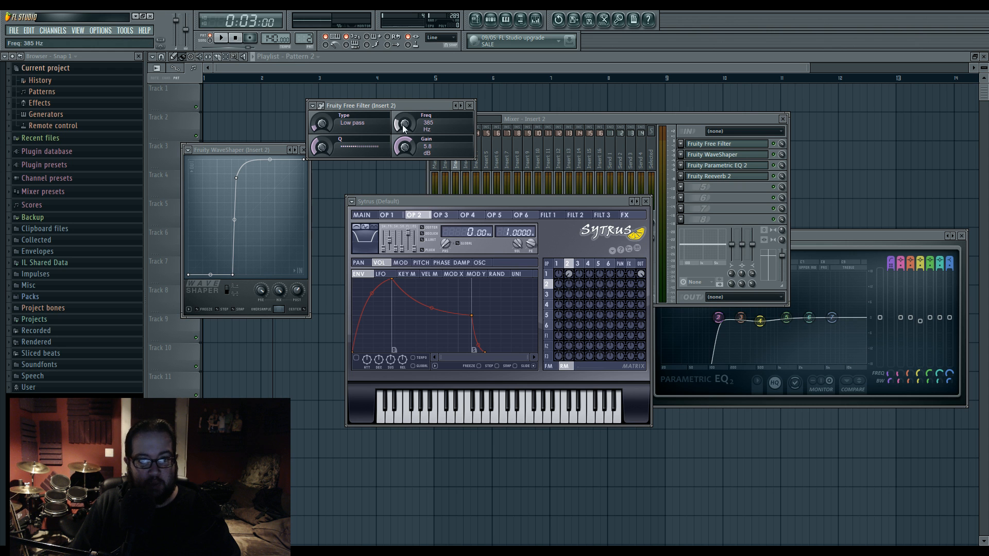
{"action": "key", "text": "space"}
{"action": "mouse_move", "coordinate": [403, 127]}
{"action": "left_mouse_down"}
{"action": "mouse_move", "coordinate": [403, 109]}
{"action": "mouse_move", "coordinate": [403, 128]}
{"action": "left_mouse_up"}
{"action": "key", "text": "space"}
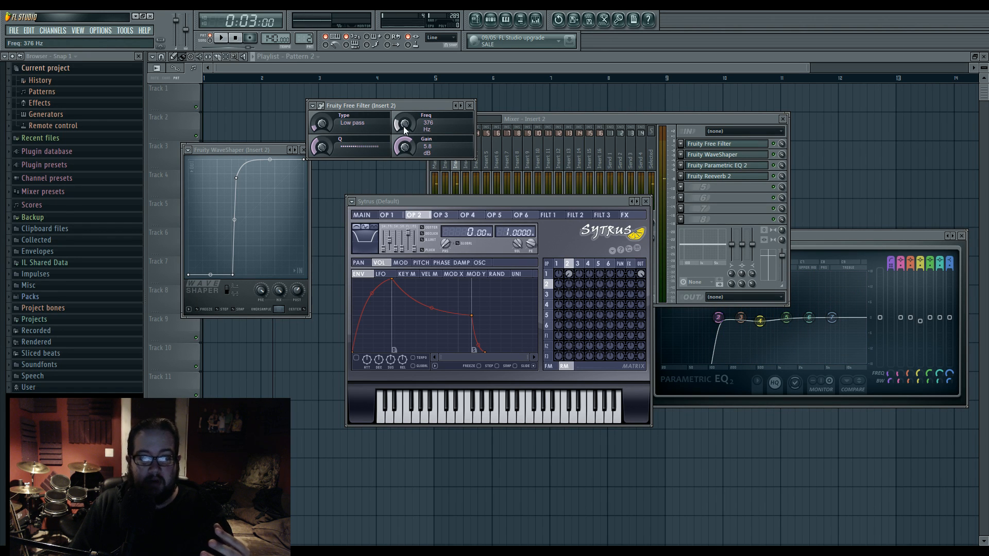
- Bring Insert 2's Parametric EQ 2 fully into view and play the pattern to examine its spectrum around the low cut
{"action": "left_click_drag", "start_coordinate": [819, 237], "coordinate": [751, 259]}
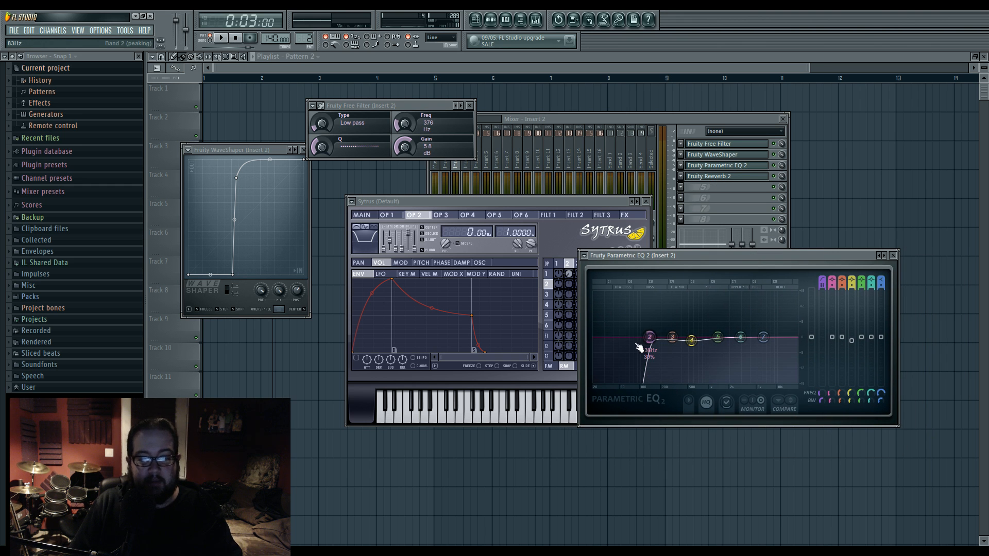
{"action": "key", "text": "space"}
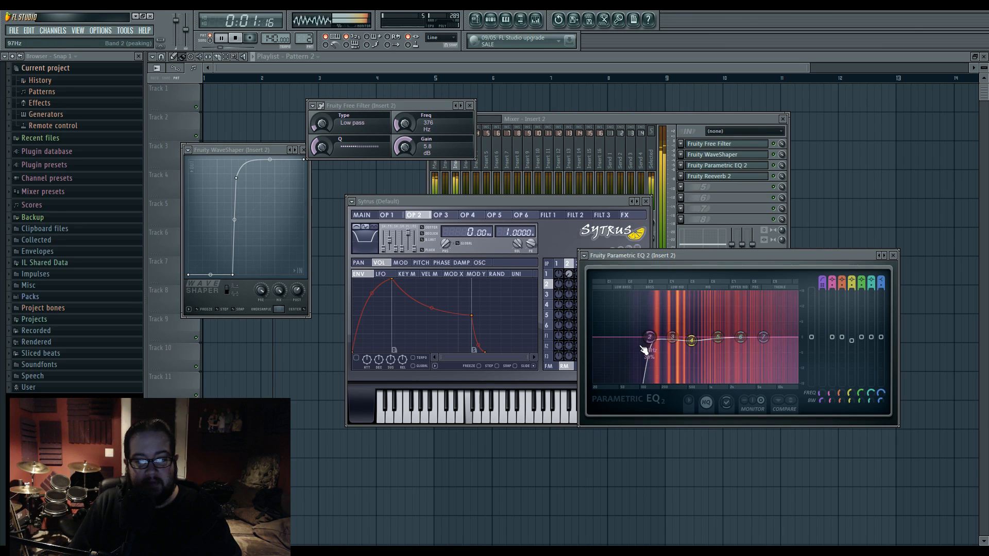
{"action": "key", "text": "space"}
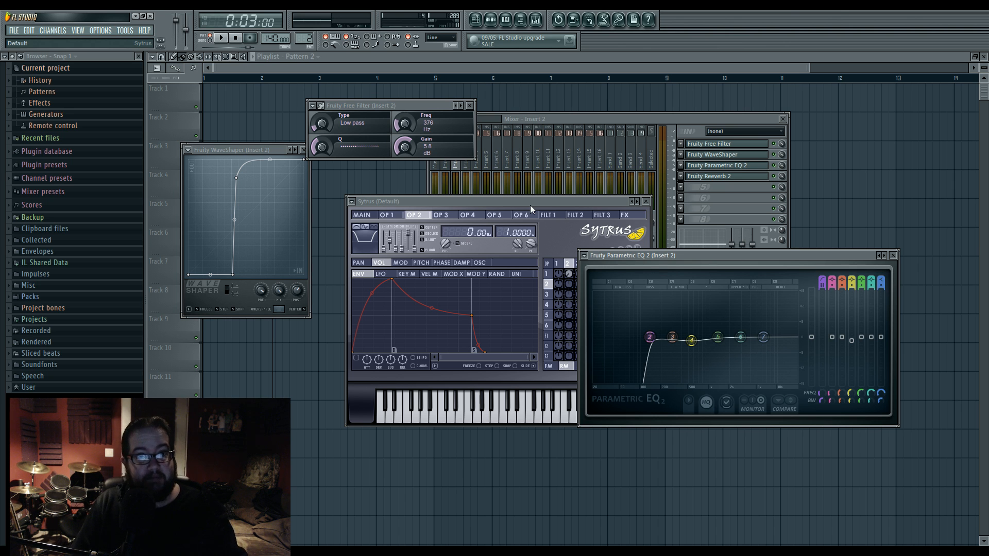
- Move the Sytrus window clear of the mixer and EQ, and briefly show Insert 2's Fruity Reeverb 2 settings
{"action": "left_click_drag", "start_coordinate": [531, 205], "coordinate": [447, 223]}
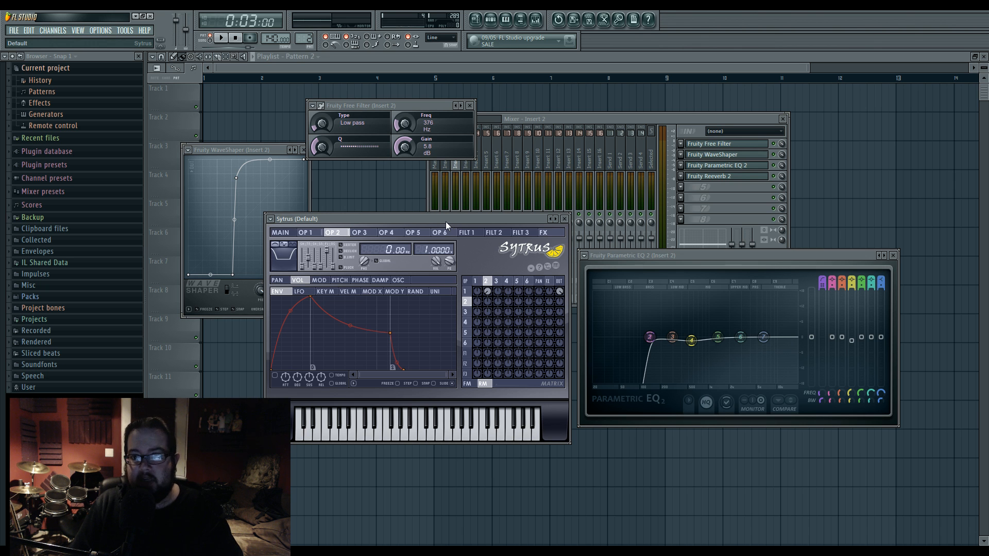
{"action": "left_click", "coordinate": [731, 177]}
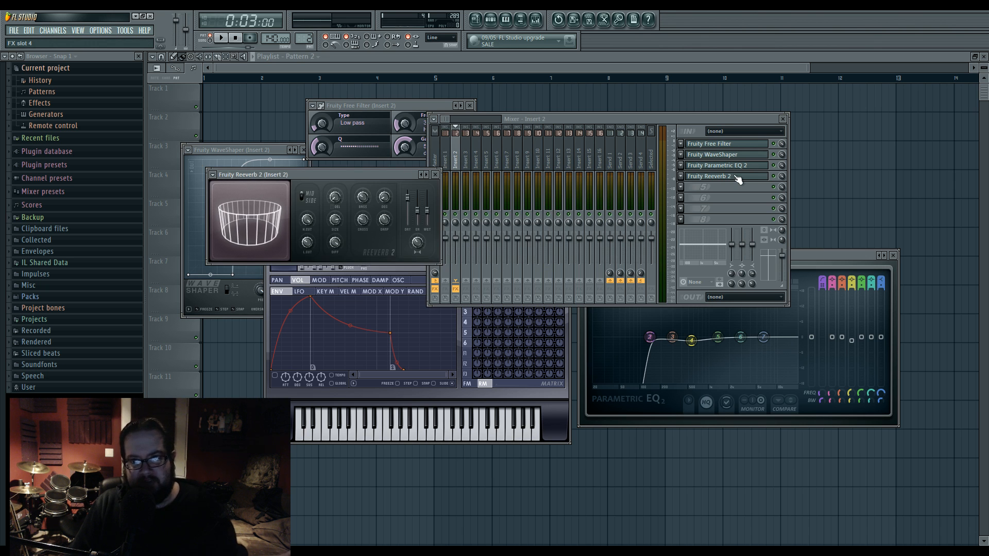
{"action": "left_click", "coordinate": [739, 179]}
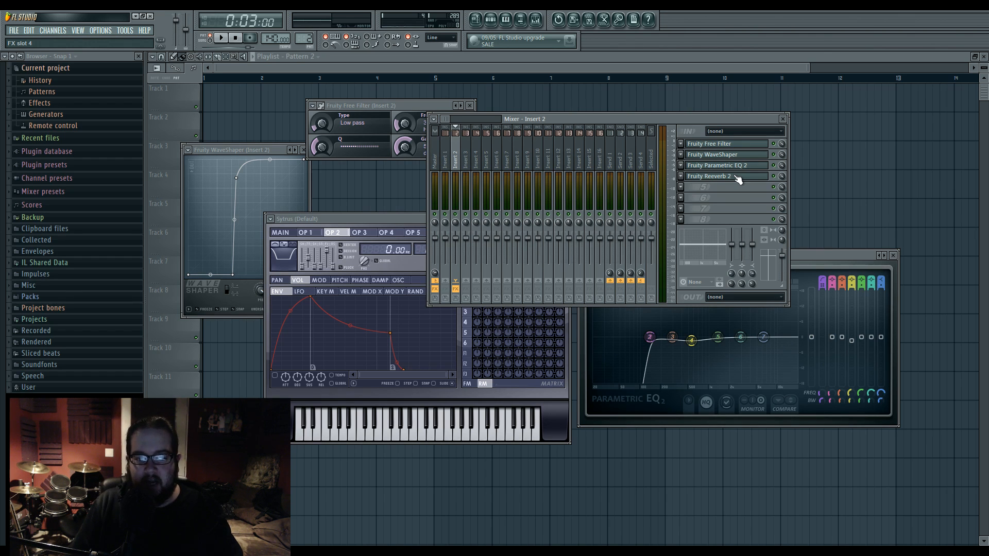
{"action": "left_click", "coordinate": [232, 553]}
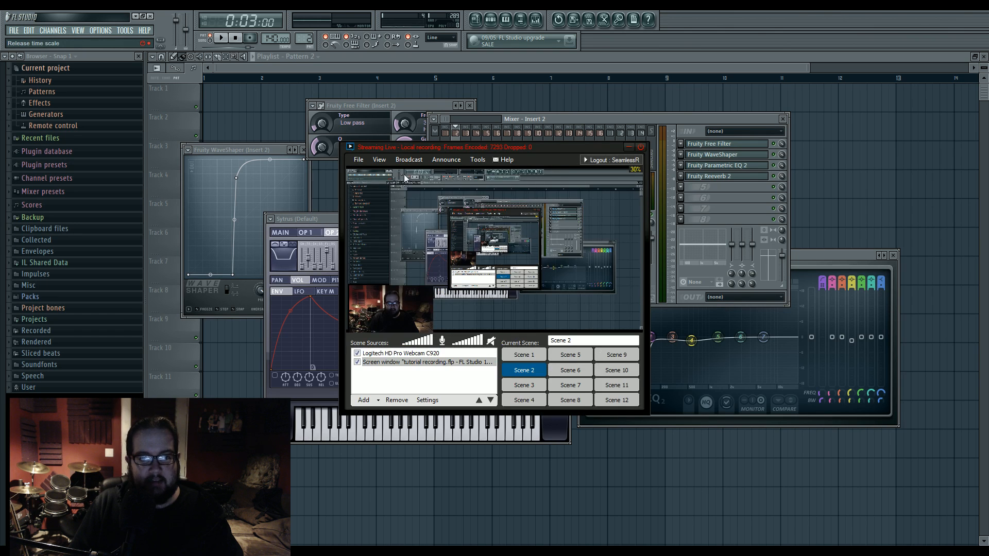